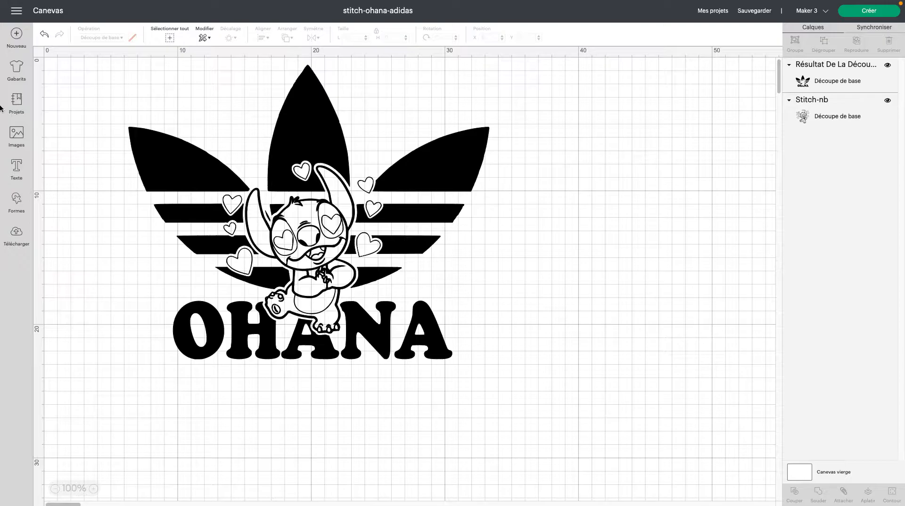
- Leave the open Stitch design and start a new blank project
left_click(20, 14)
left_click(25, 42)
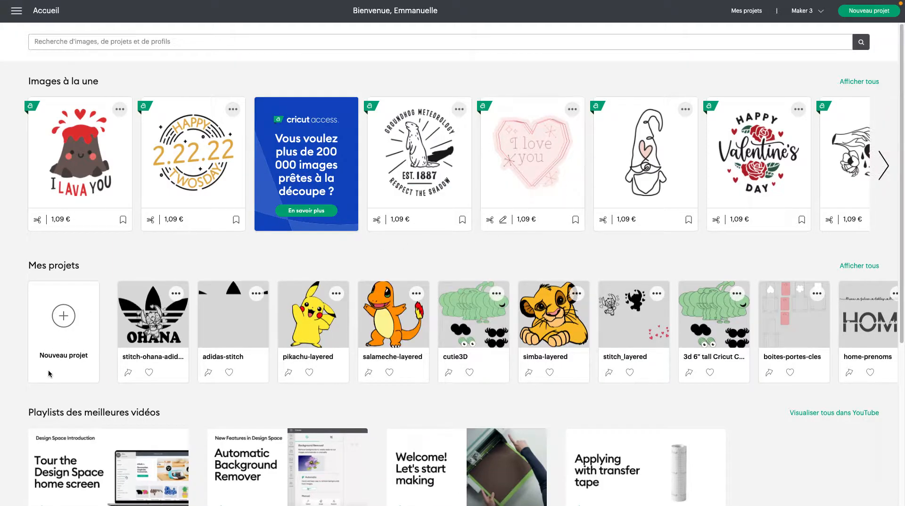
left_click(63, 316)
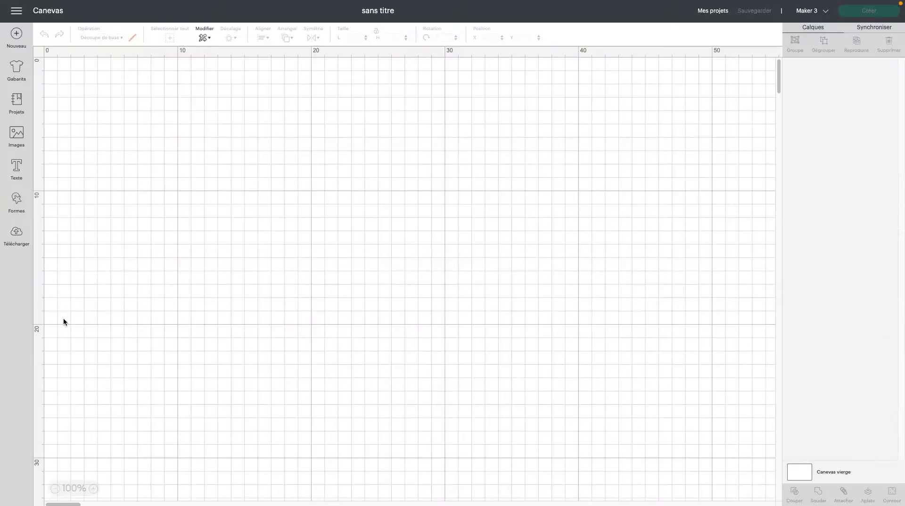
- Add the uploaded Adidas trefoil without text, the OHANA text and the Stitch line art with hearts to the canvas
left_click(15, 236)
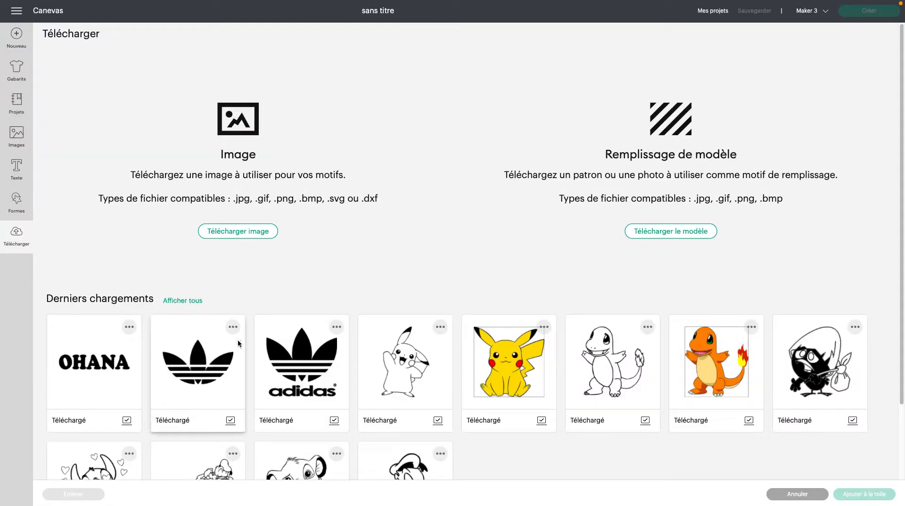
left_click(201, 367)
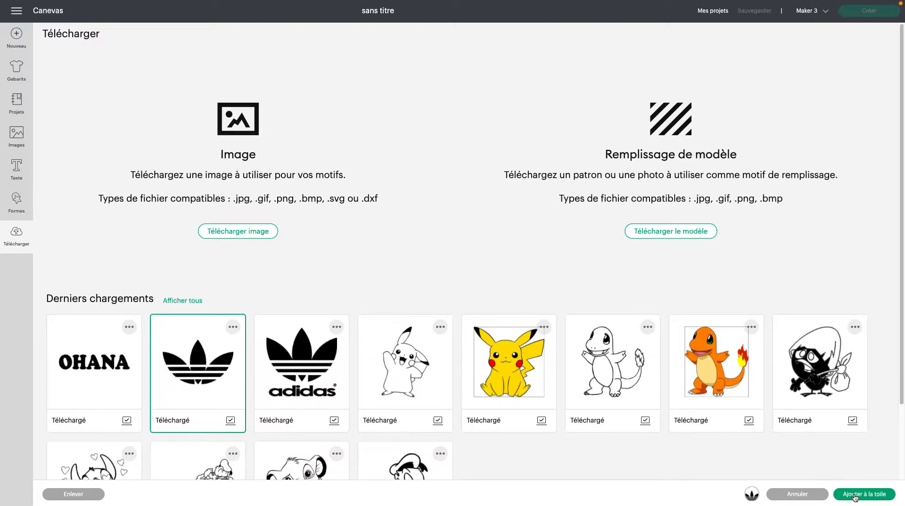
left_click(113, 357)
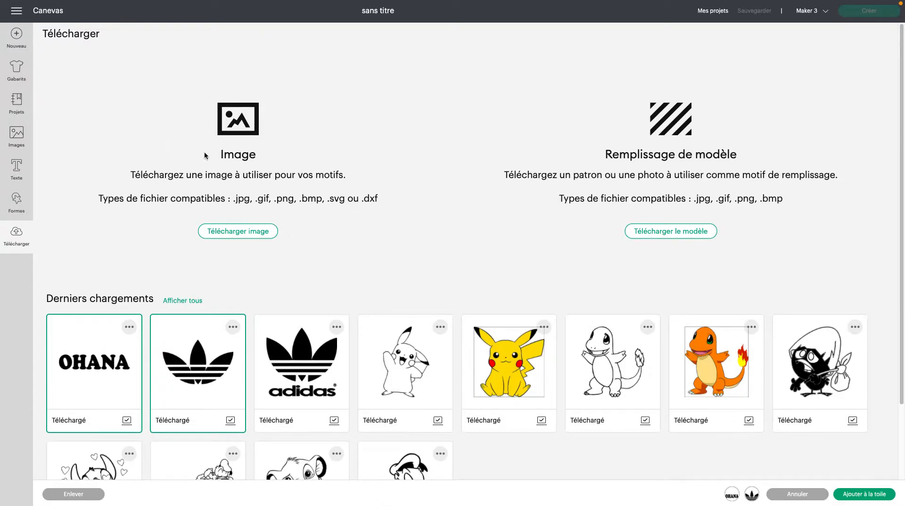
scroll(202, 188, "down", 3)
left_click(117, 405)
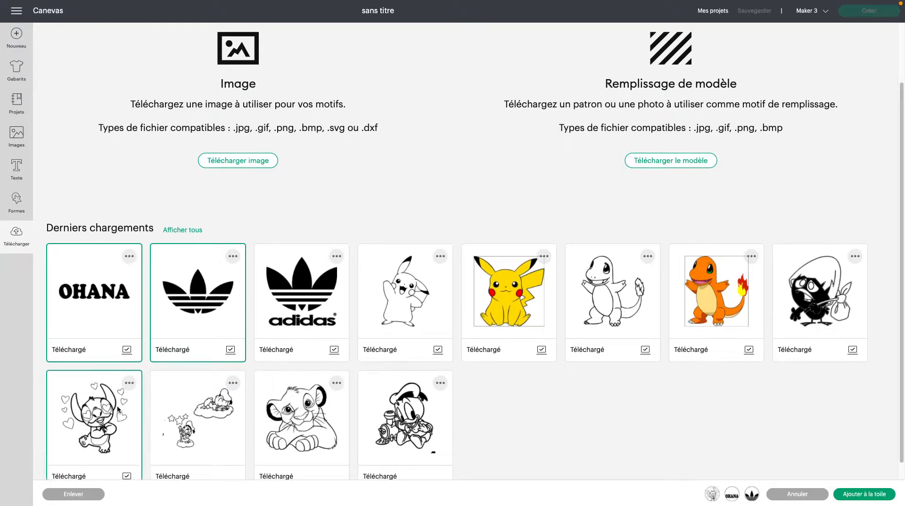
left_click(851, 494)
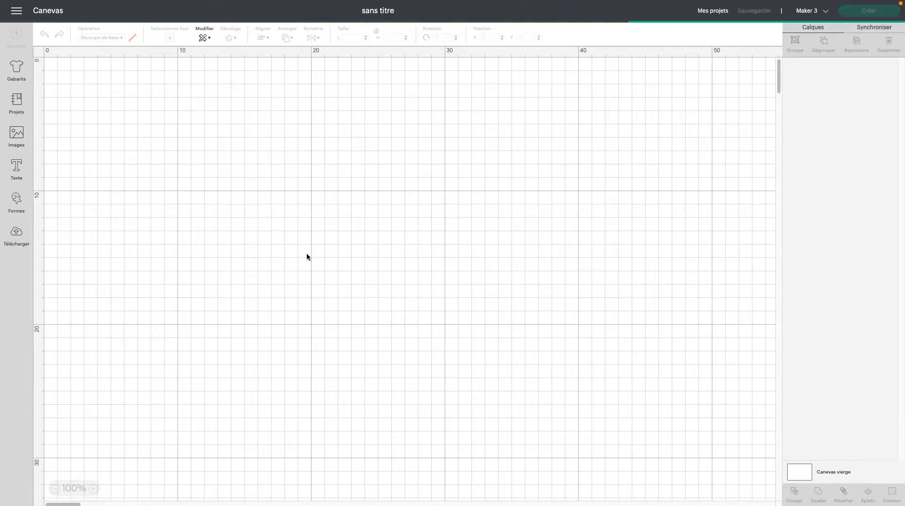
- Lay out the images with OHANA, about 20.9 cm wide, centred beneath the trefoil and Stitch beside them
left_click_drag(372, 213, 694, 210)
left_click(415, 238)
left_click(287, 286)
left_click_drag(413, 430, 282, 289)
left_click_drag(221, 219, 575, 482)
left_click_drag(269, 169, 242, 465)
mouse_move(512, 260)
left_mouse_down()
mouse_move(241, 243)
mouse_move(229, 261)
left_mouse_up()
left_click_drag(544, 377, 660, 198)
left_click_drag(316, 443, 370, 372)
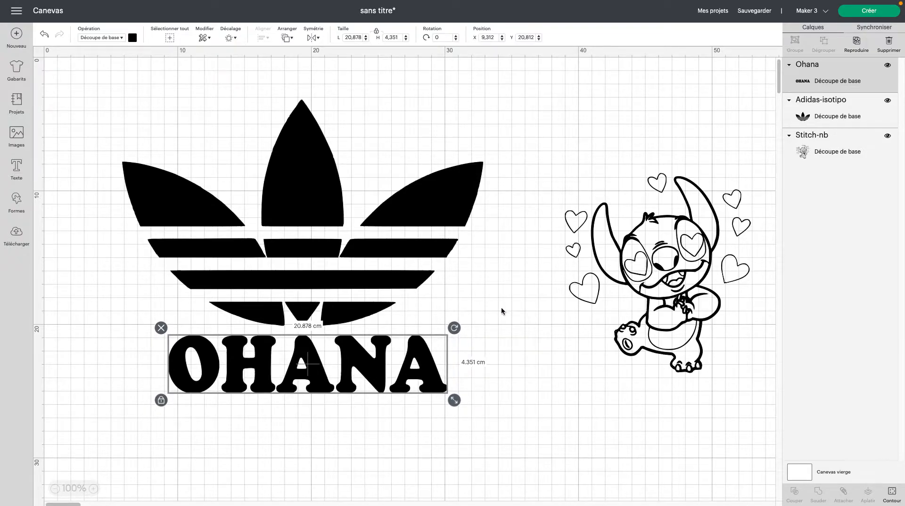
left_click(501, 306)
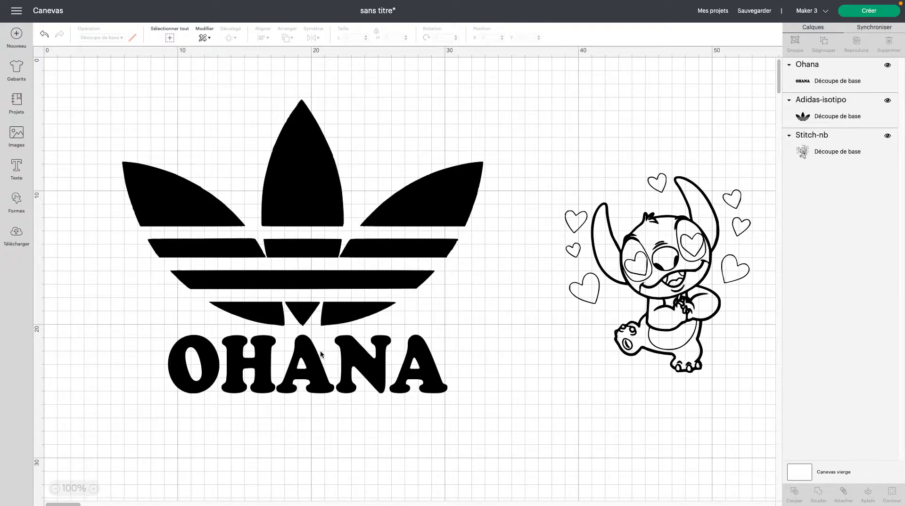
left_click_drag(644, 260, 596, 256)
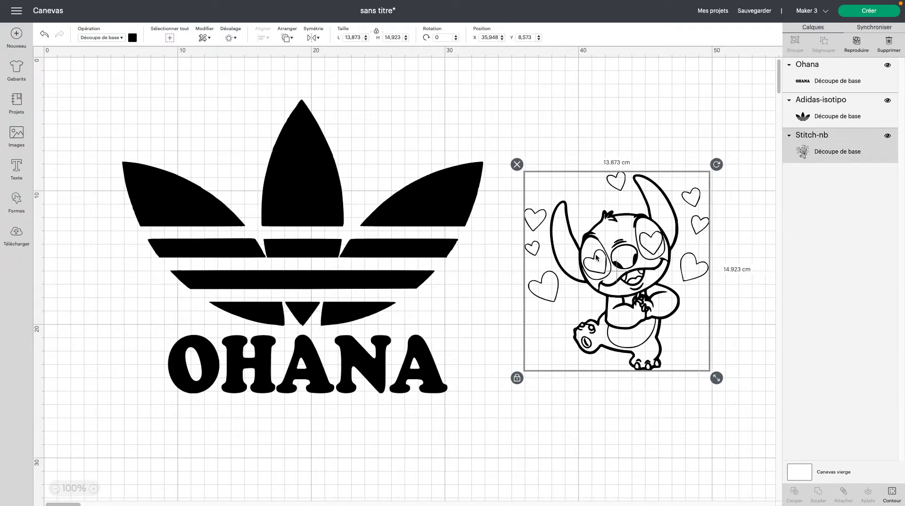
- Weld the trefoil and the OHANA text into one shape
left_click_drag(96, 226, 409, 414)
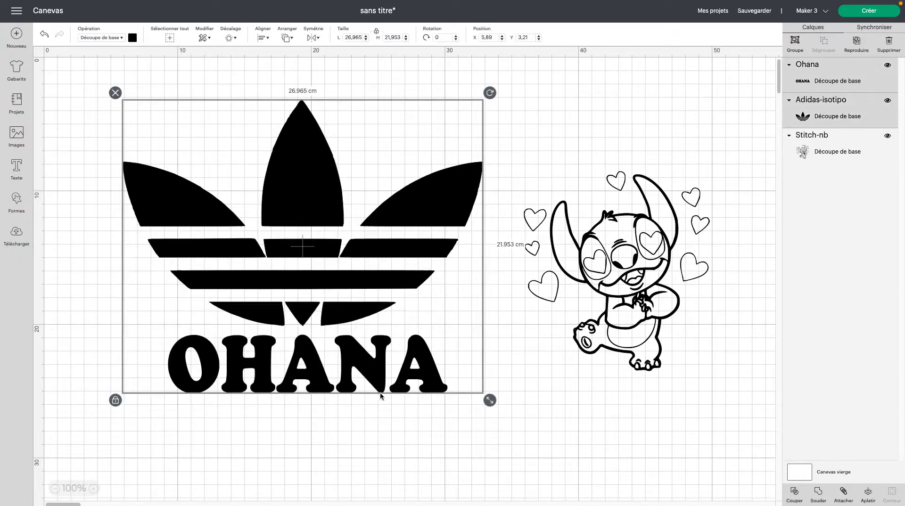
right_click(325, 354)
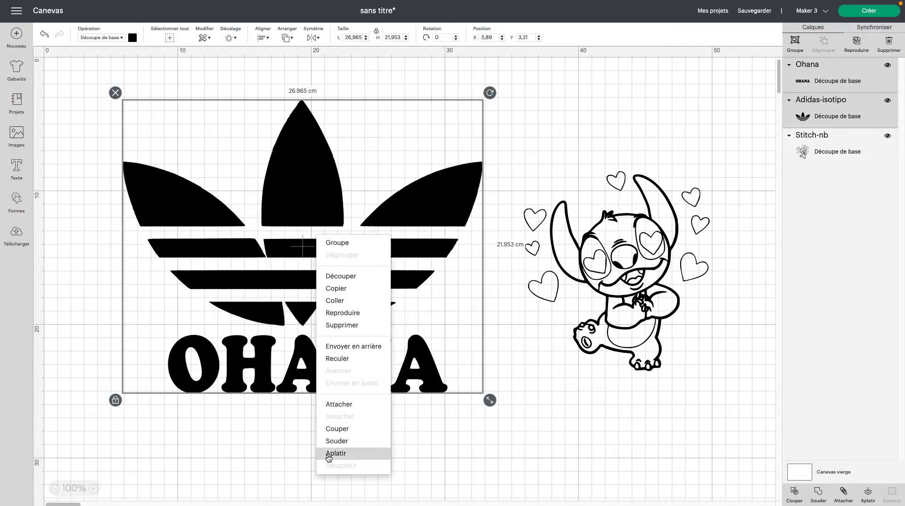
left_click(336, 441)
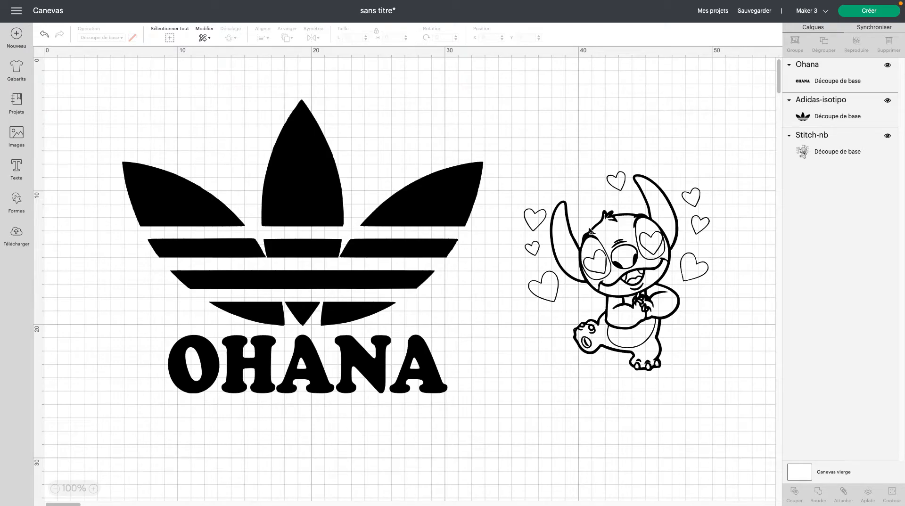
- Scale Stitch down to about 11.1 by 11.9 cm and place it beside the welded logo
left_click_drag(615, 259, 598, 267)
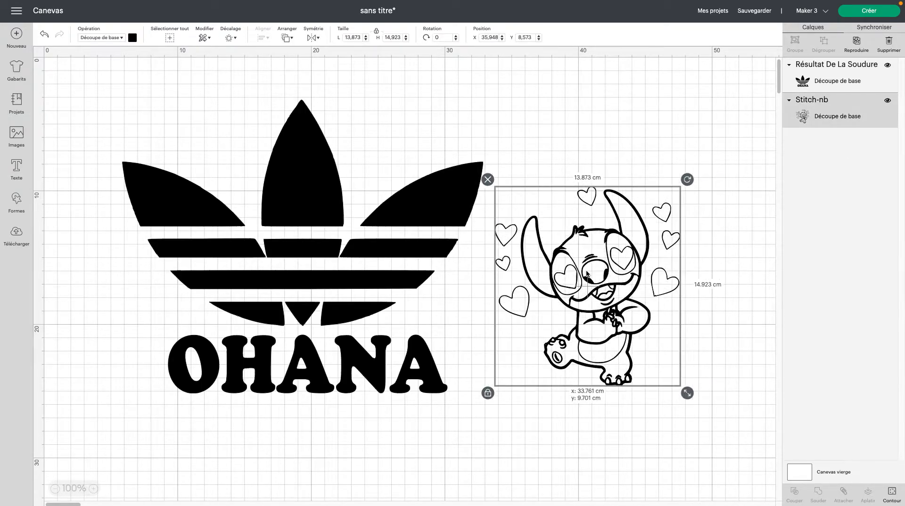
left_click_drag(680, 390, 637, 355)
left_click_drag(565, 256, 587, 270)
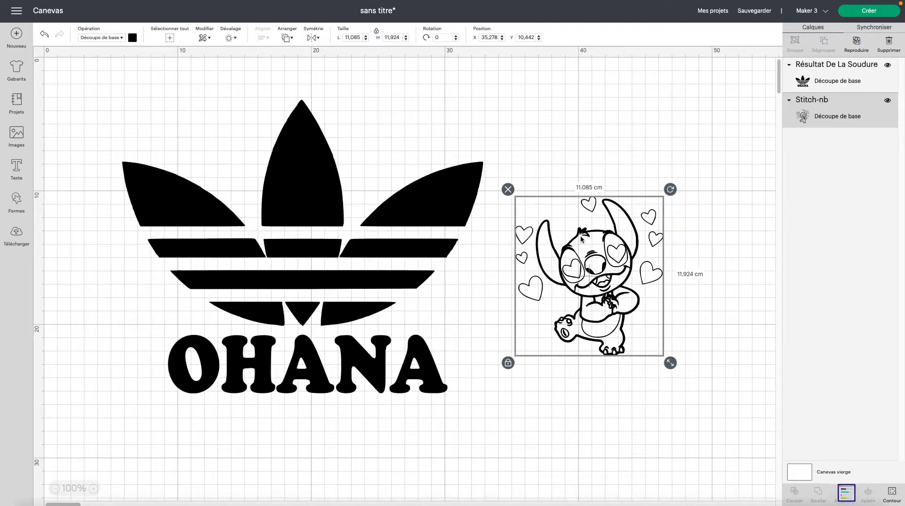
- Duplicate Stitch and separate the two versions, one above the other beside the logo
left_click(852, 47)
left_click_drag(621, 269, 695, 422)
left_click_drag(594, 281, 599, 205)
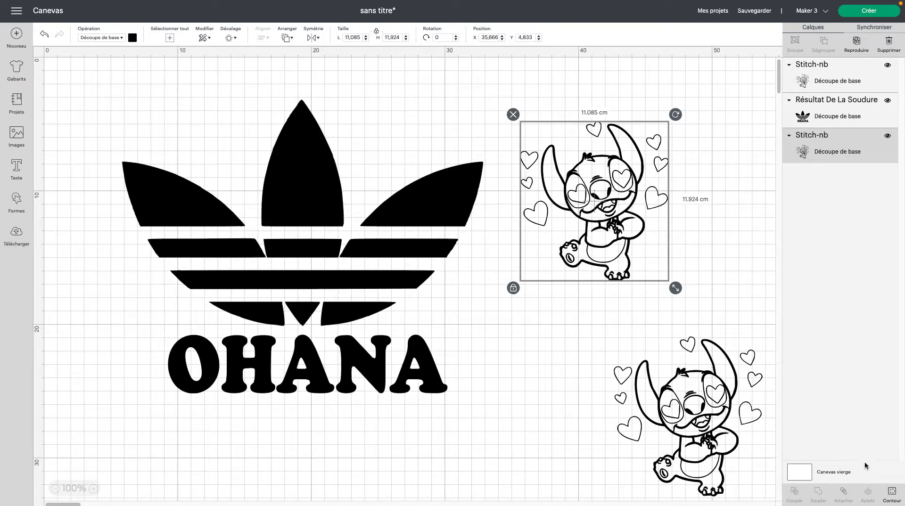
- Hide all contours of the upper Stitch, then restore the surrounding hearts to leave a solid silhouette with hearts
left_click(891, 493)
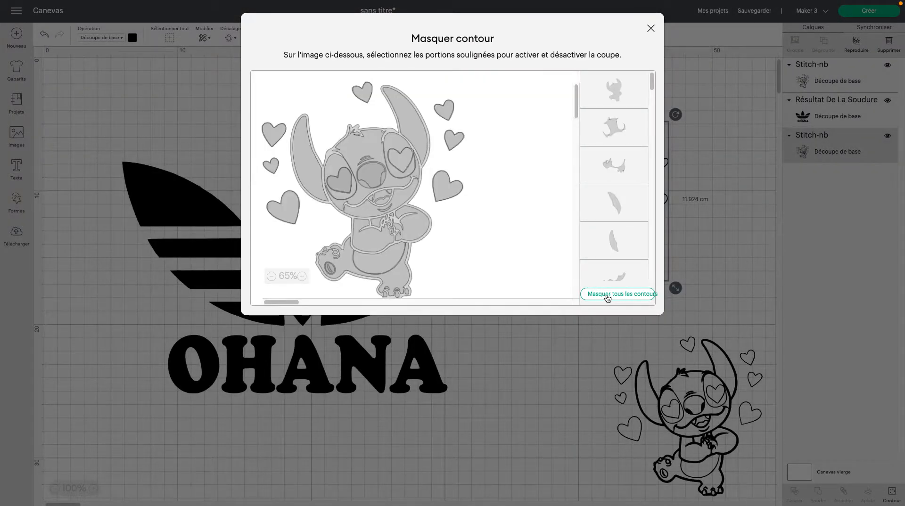
left_click(608, 294)
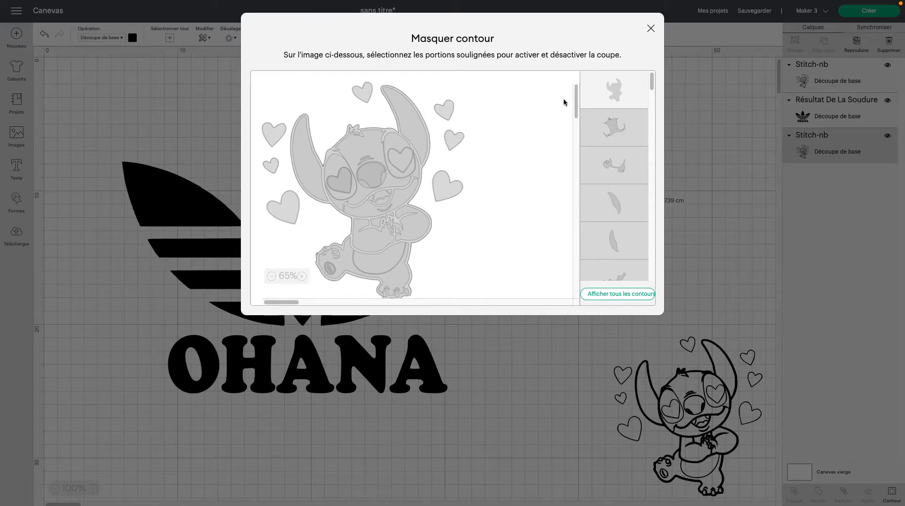
left_click(453, 140)
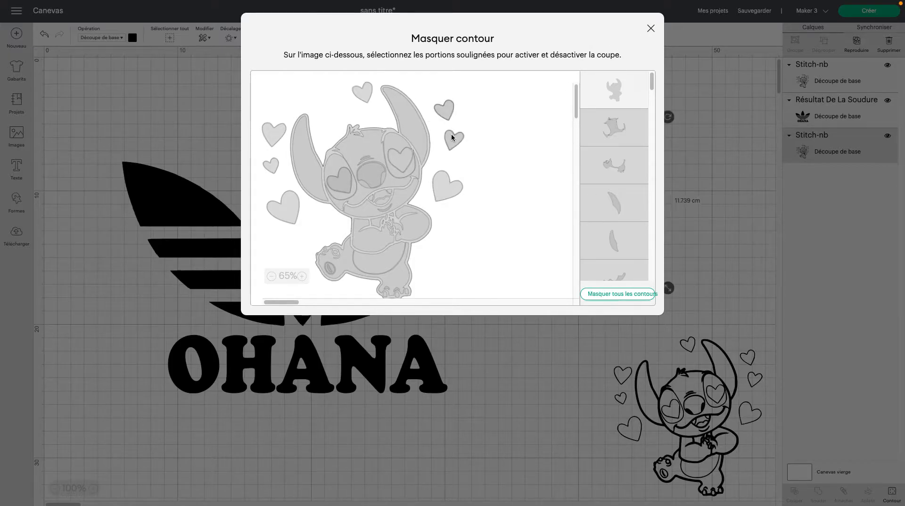
left_click(362, 95)
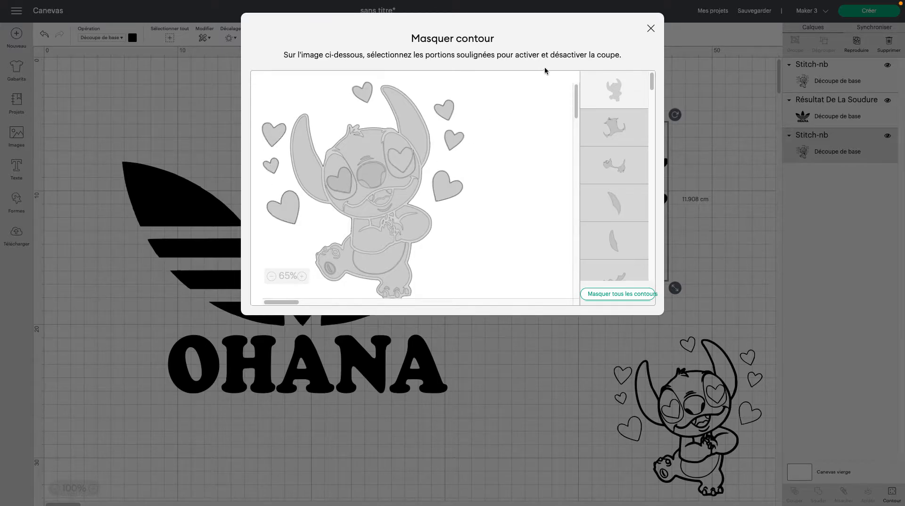
left_click(647, 34)
- Overlay the solid Stitch silhouette on the logo's centre at about X 13.4, Y 11 cm, and move the line-art Stitch up beside the logo
left_click_drag(607, 185, 607, 188)
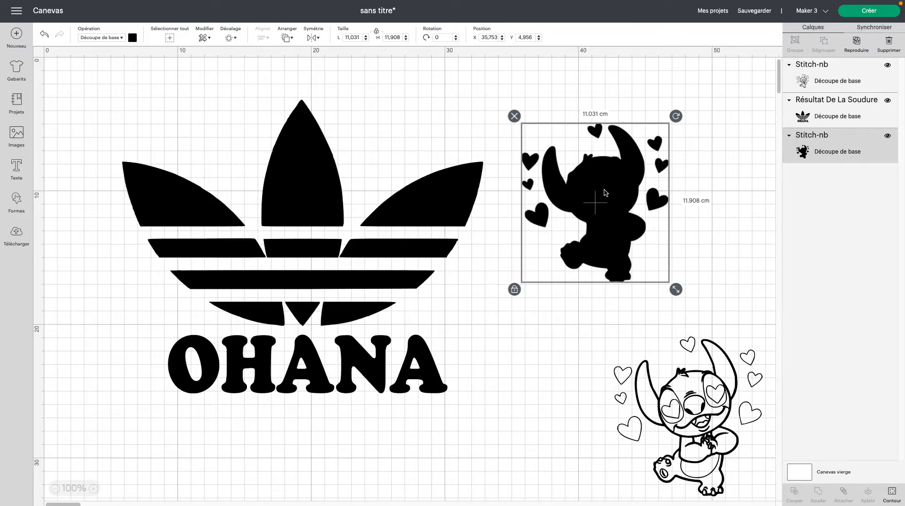
left_click_drag(606, 190, 315, 268)
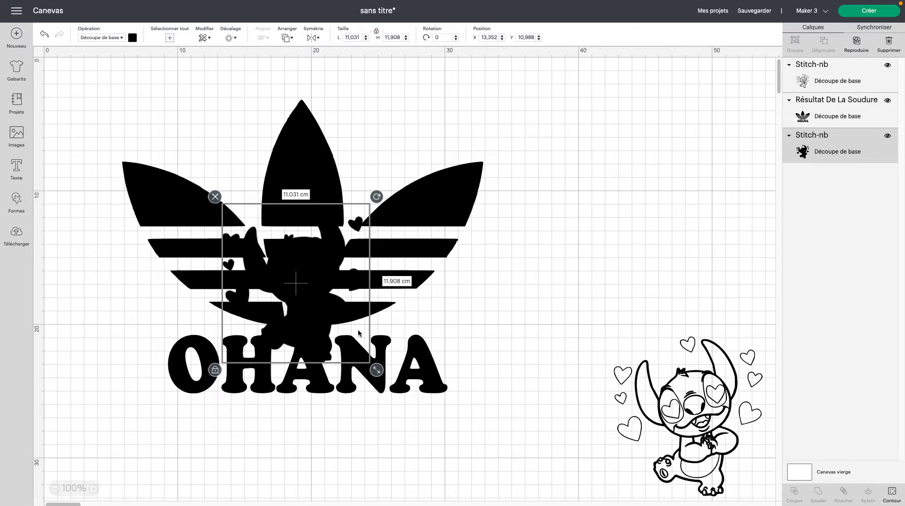
left_click(470, 294)
left_click(294, 448)
left_click(317, 309)
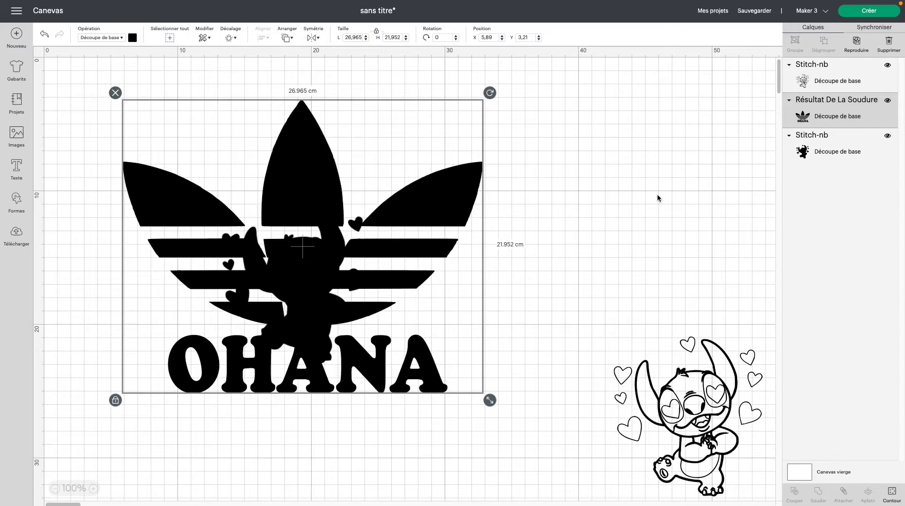
left_click(800, 154)
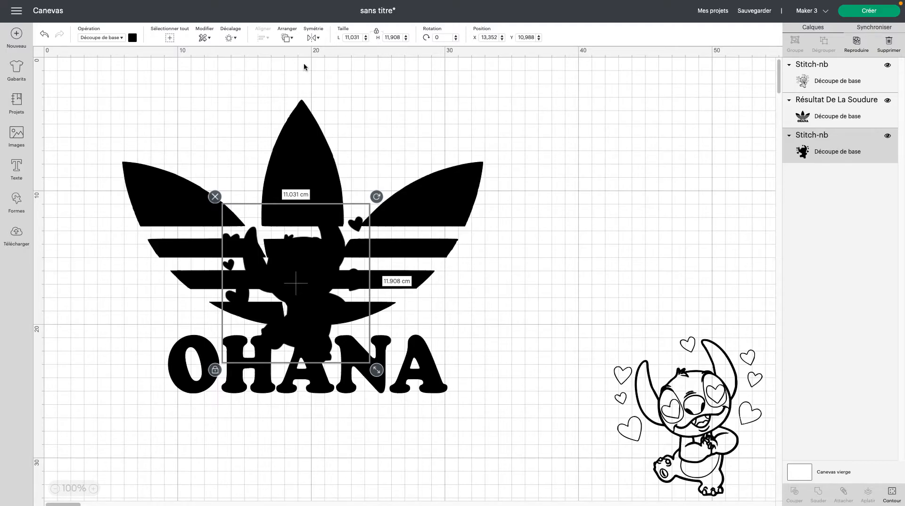
left_click_drag(743, 393, 619, 267)
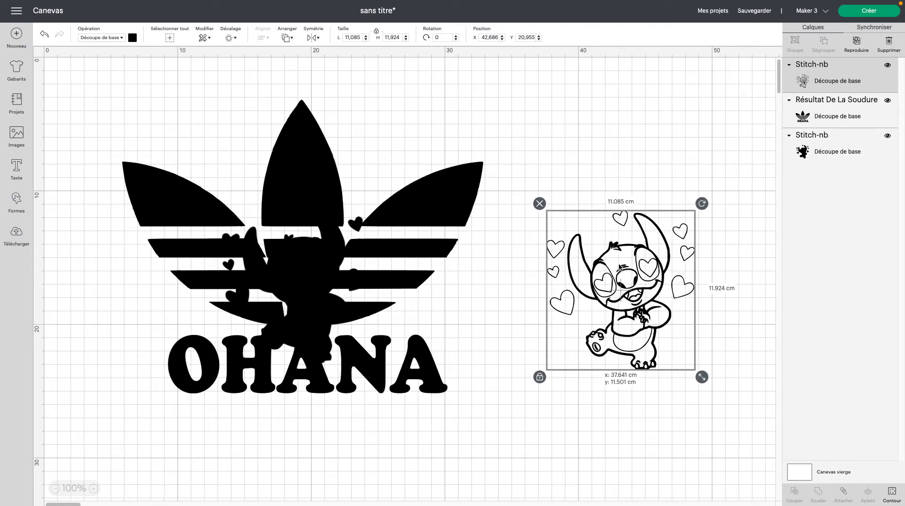
left_click_drag(619, 267, 619, 267)
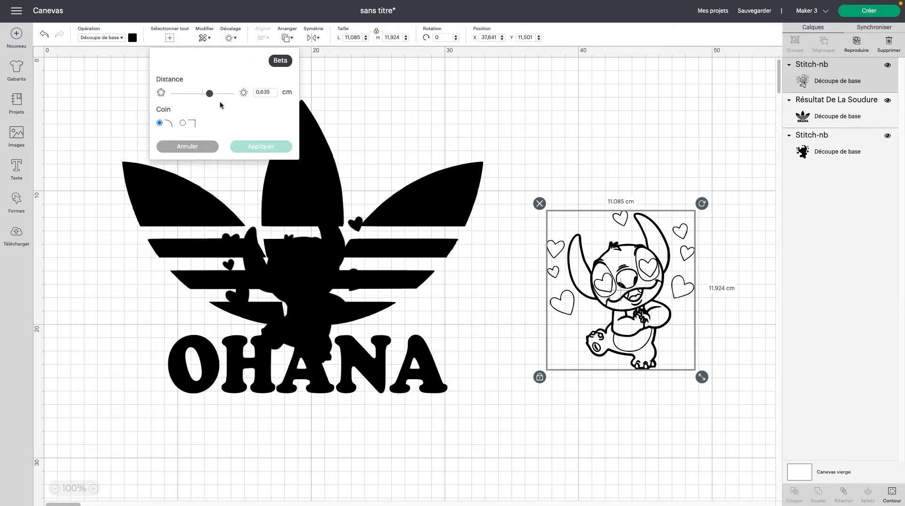
left_click(272, 92)
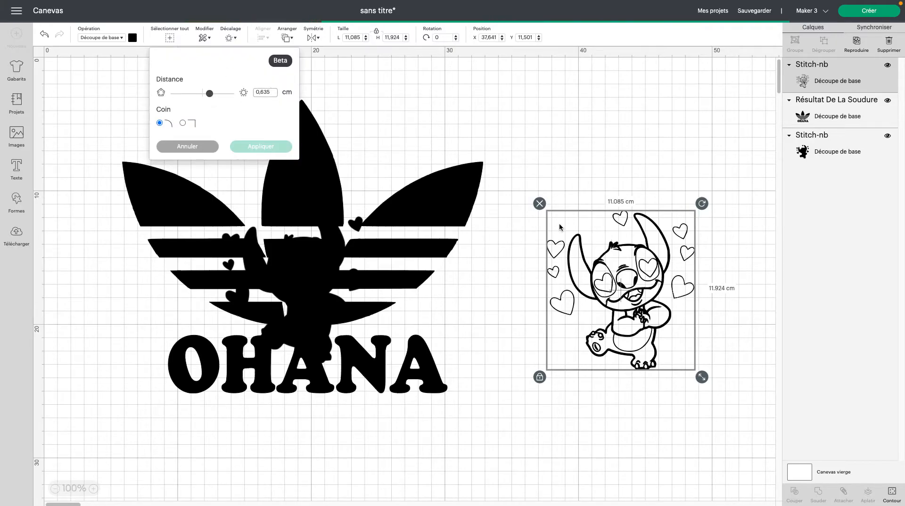
left_click(420, 247)
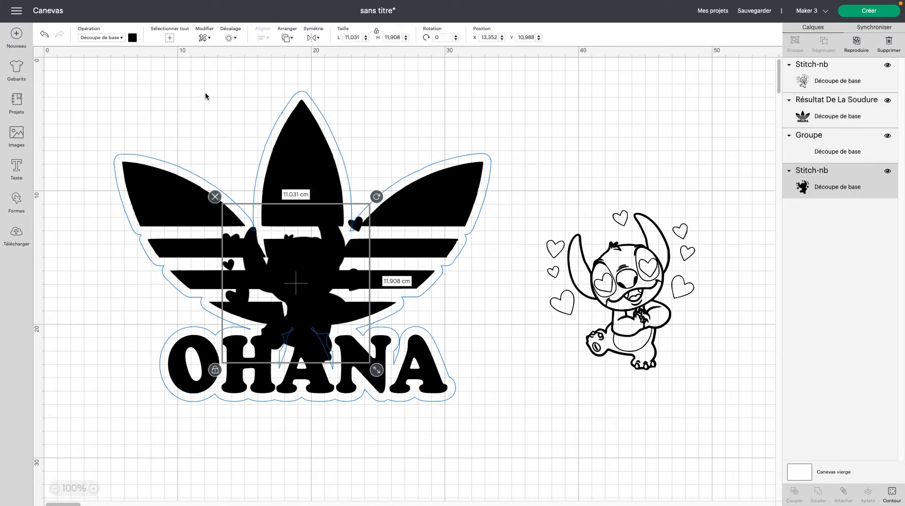
left_click(476, 161)
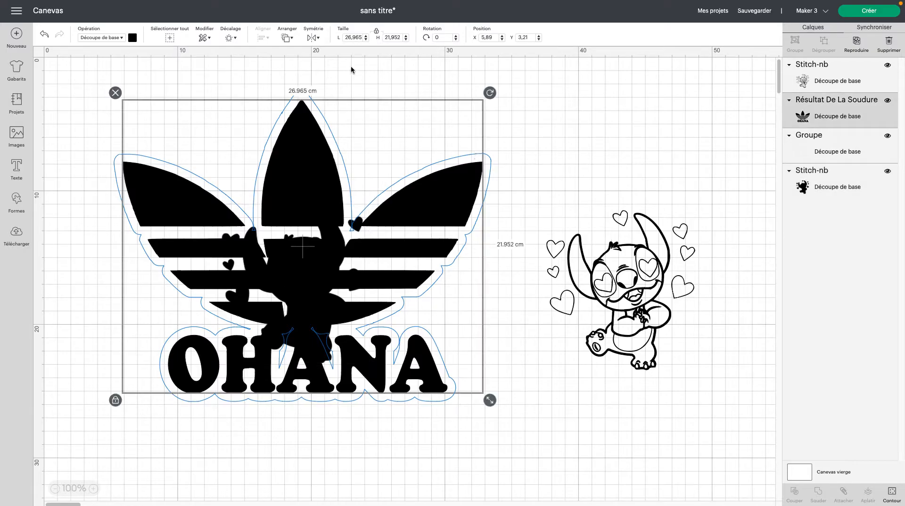
left_click(230, 32)
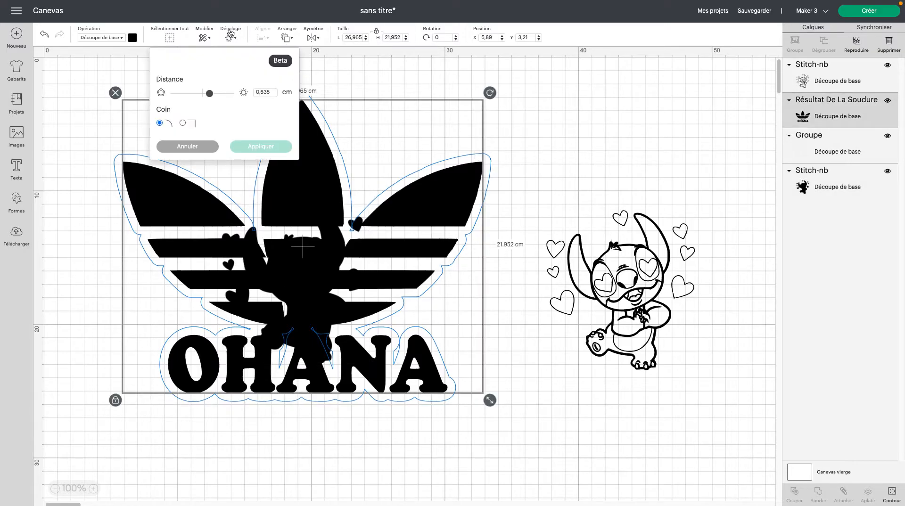
left_click(191, 145)
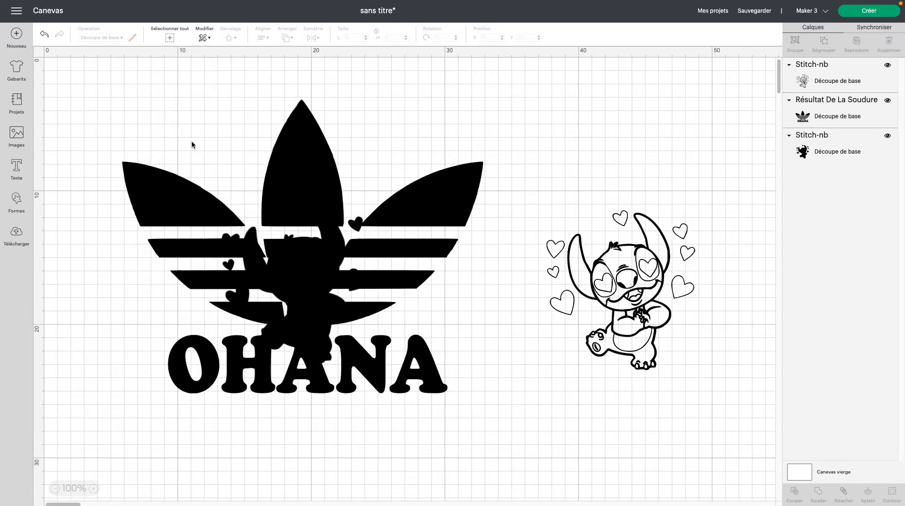
- Create a 0.2 cm offset with rounded corners around the solid Stitch silhouette
left_click(820, 160)
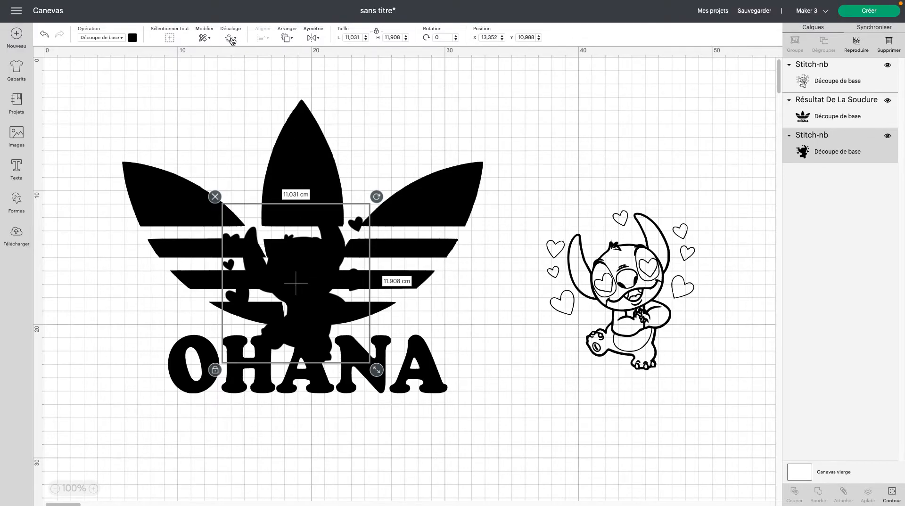
left_click(230, 38)
left_click(265, 93)
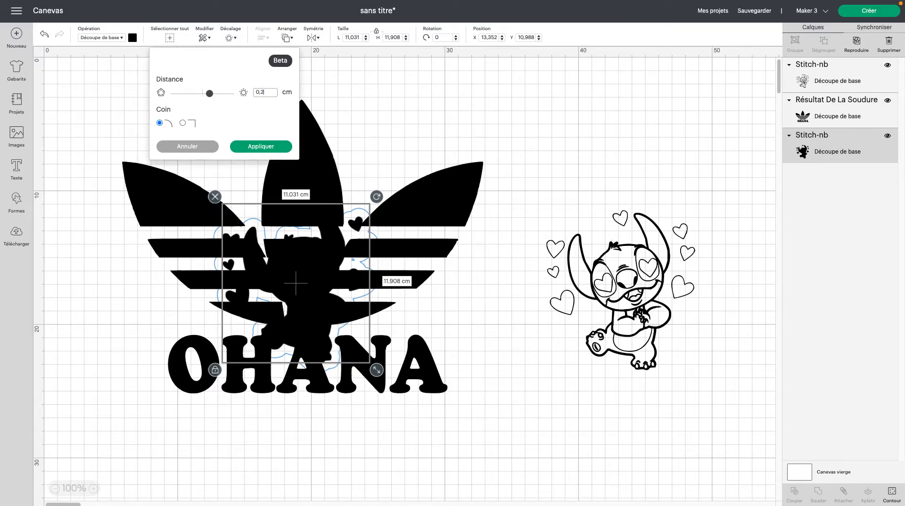
key("Return")
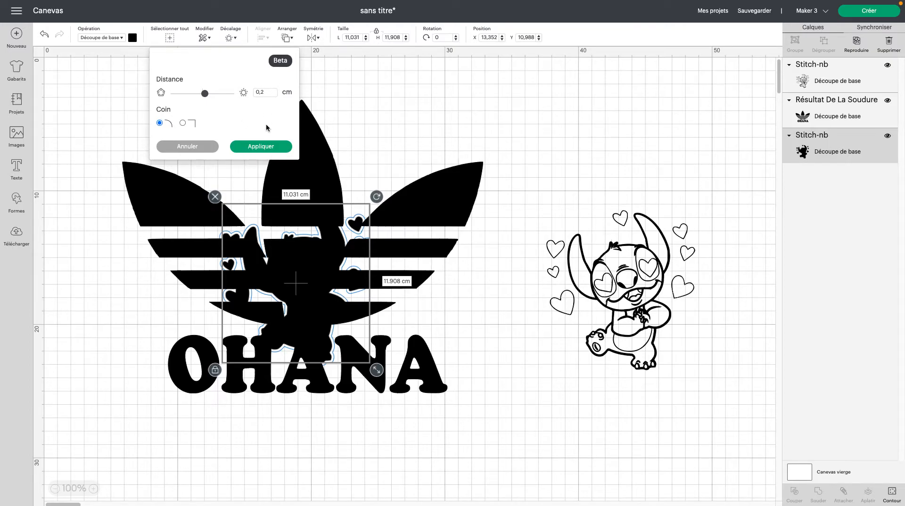
left_click(266, 148)
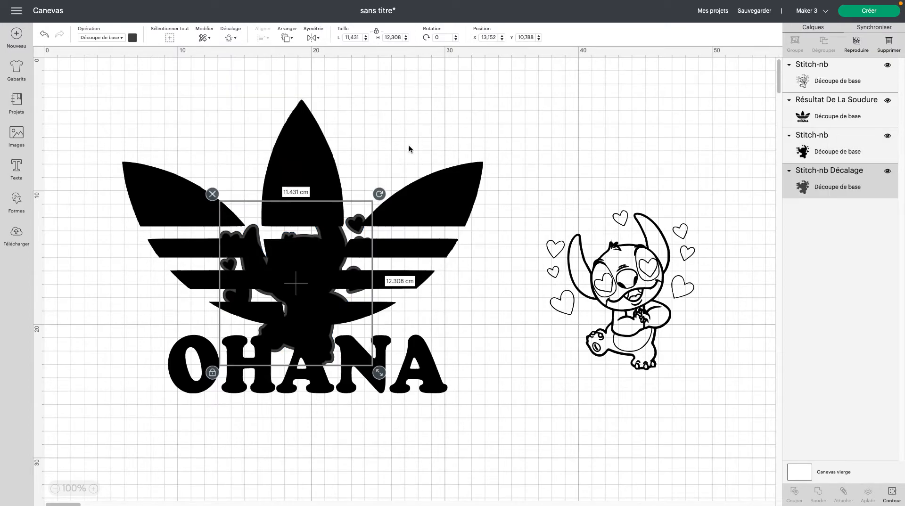
- Move the logo, the solid Stitch silhouette and its offset apart, placing the logo at about X 3.3, Y 2.4 cm
left_click_drag(304, 285, 267, 274)
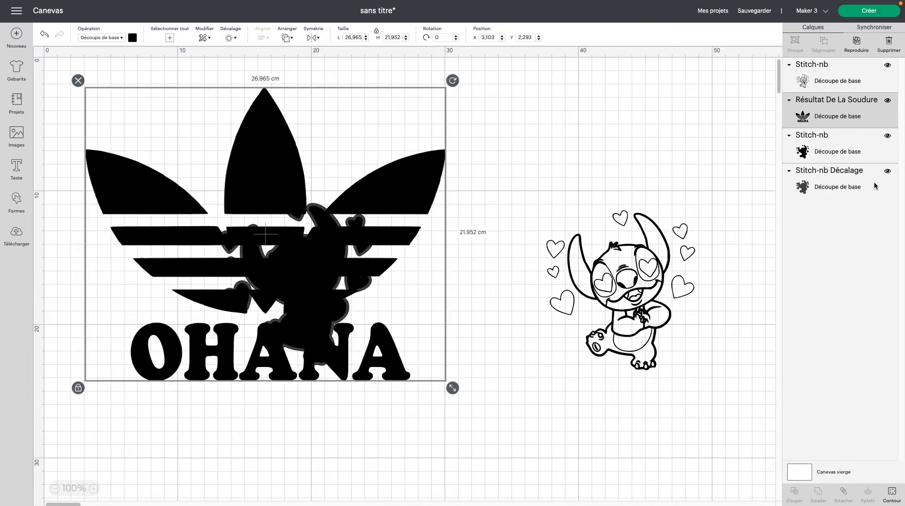
left_click(806, 190)
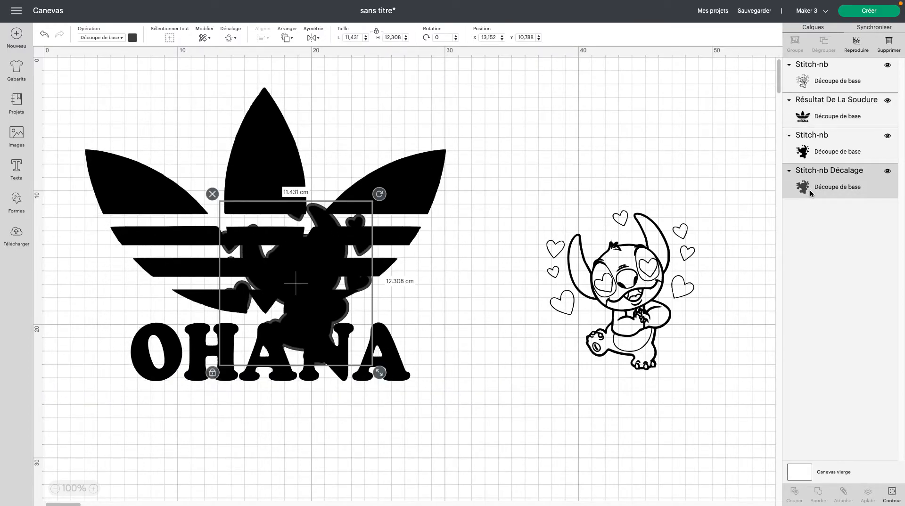
left_click(450, 170)
left_click(818, 147)
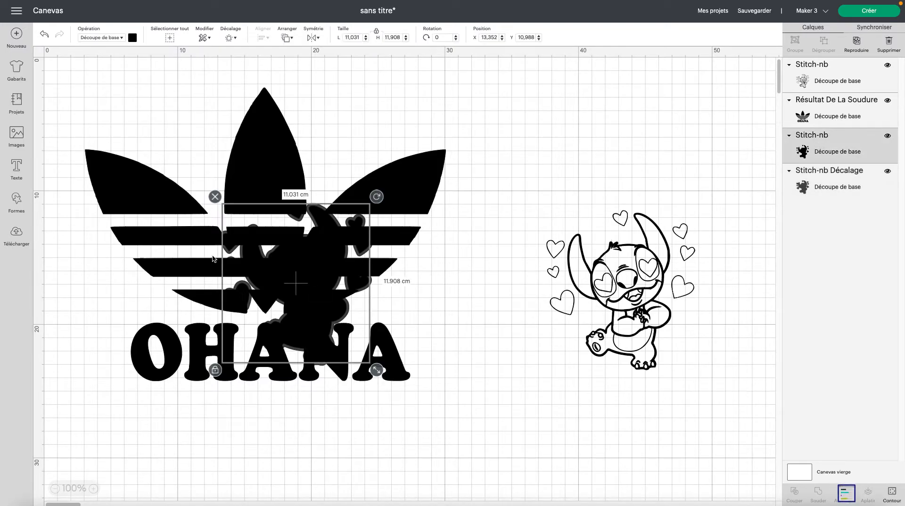
left_click_drag(255, 277, 222, 499)
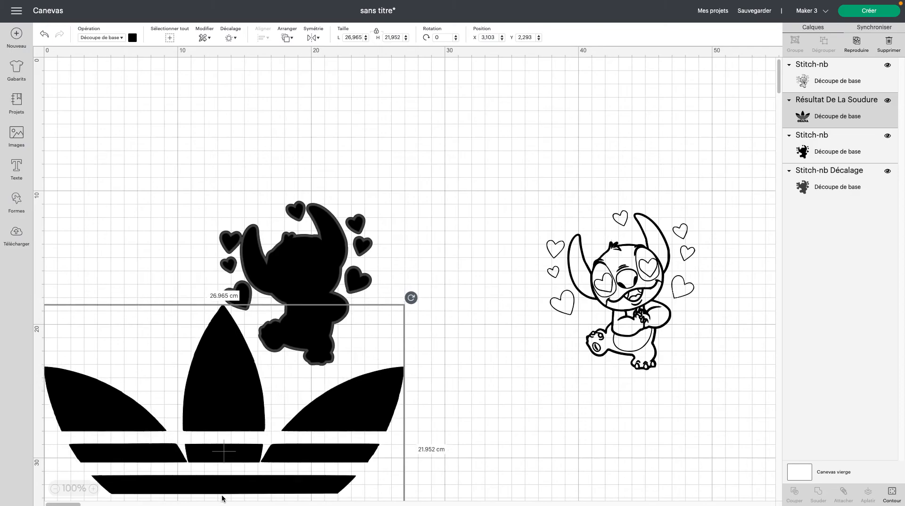
left_click(326, 259)
left_click_drag(325, 259, 636, 118)
left_click_drag(308, 274, 539, 409)
left_click_drag(216, 394, 259, 180)
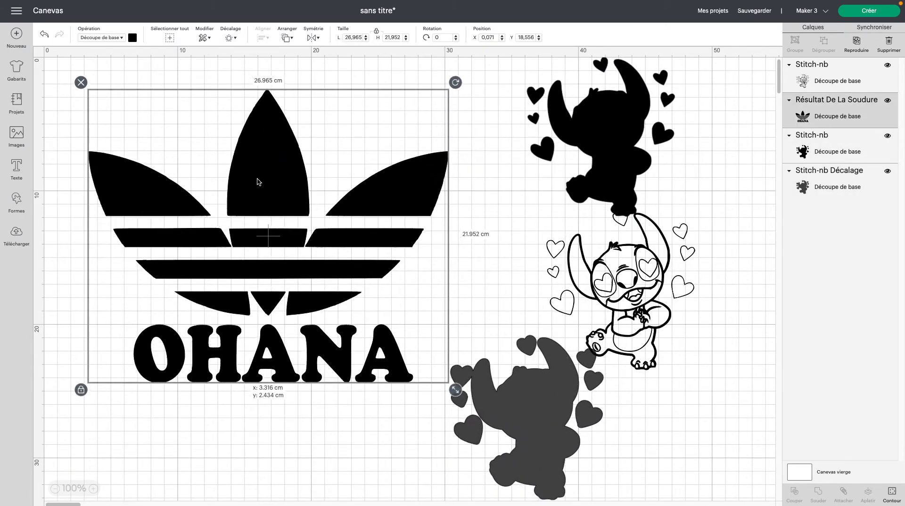
- Place the offset Stitch silhouette over the logo's centre at about X 10.8, Y 10 cm, and bring it to the front
left_click(488, 316)
left_click_drag(532, 465, 471, 366)
left_click_drag(479, 291, 280, 263)
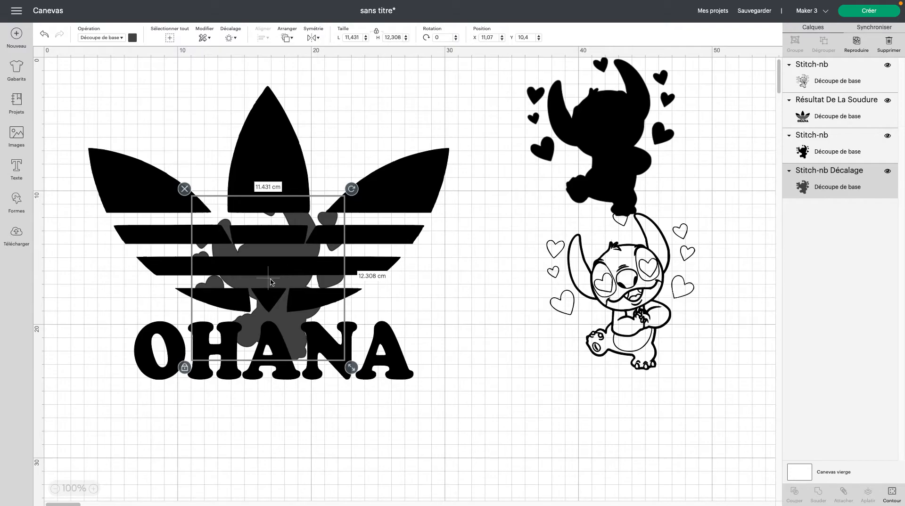
left_click(289, 39)
left_click(313, 88)
left_click(313, 88)
left_click_drag(283, 304, 279, 294)
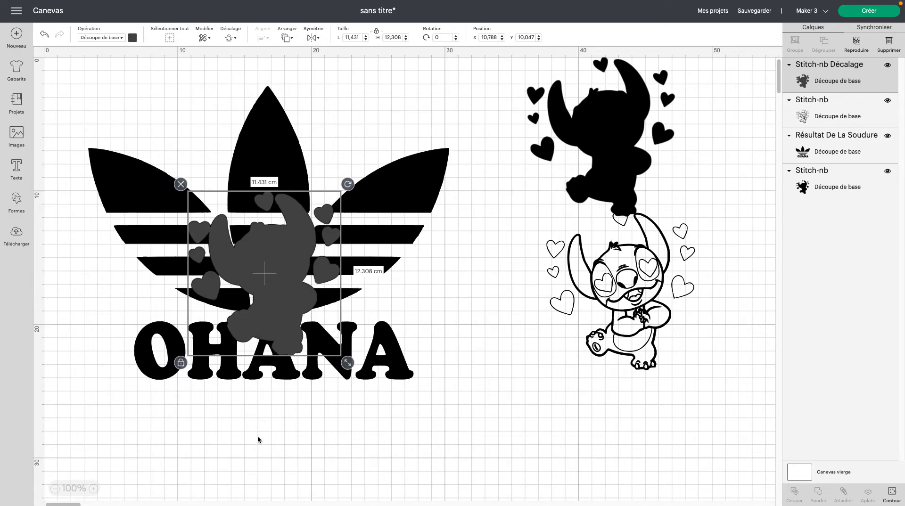
- Select the offset silhouette together with the logo and slice them (Couper)
left_click(282, 433)
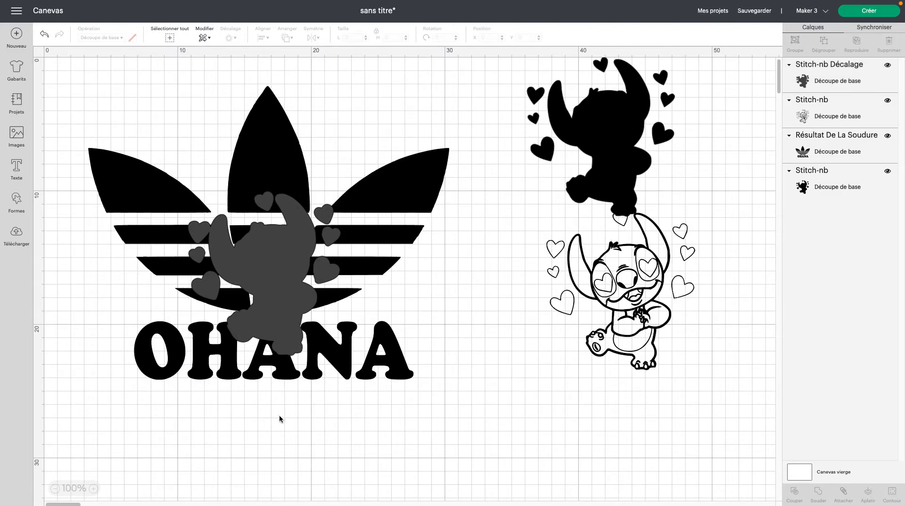
left_click_drag(256, 427, 363, 114)
right_click(270, 261)
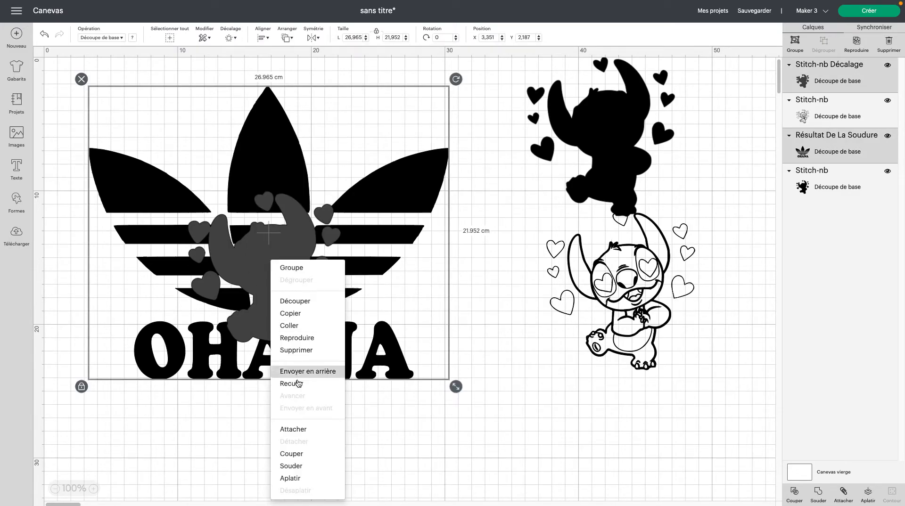
left_click(292, 458)
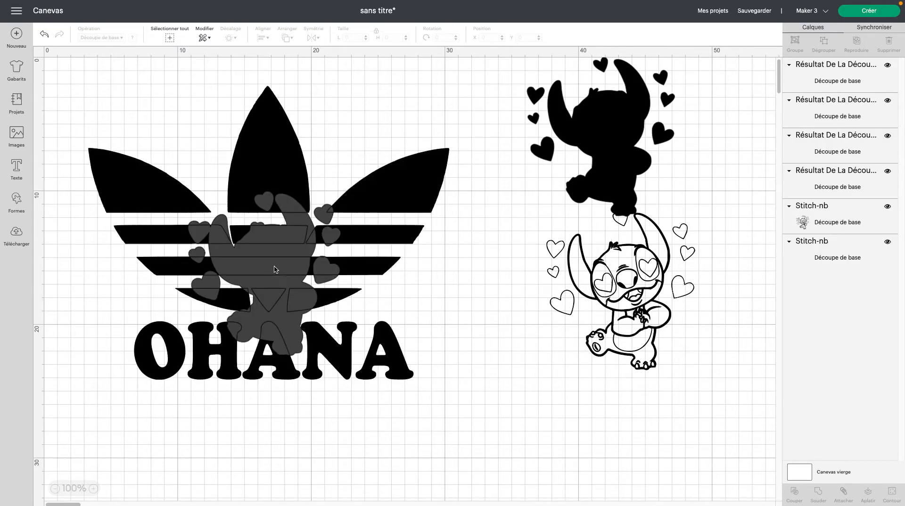
- Delete the three leftover slice pieces, keeping only the logo with the Stitch and hearts cutout
left_click(809, 80)
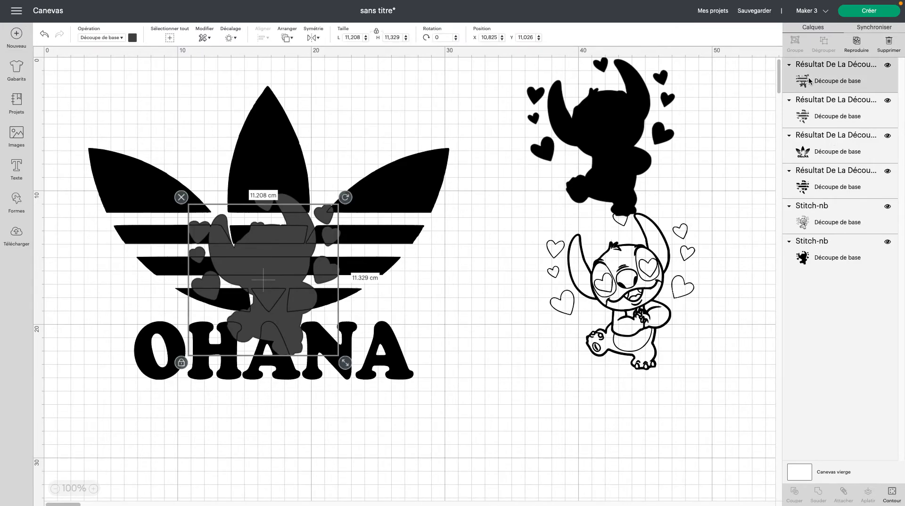
key("Delete")
left_click(809, 83)
key("Delete")
left_click(805, 116)
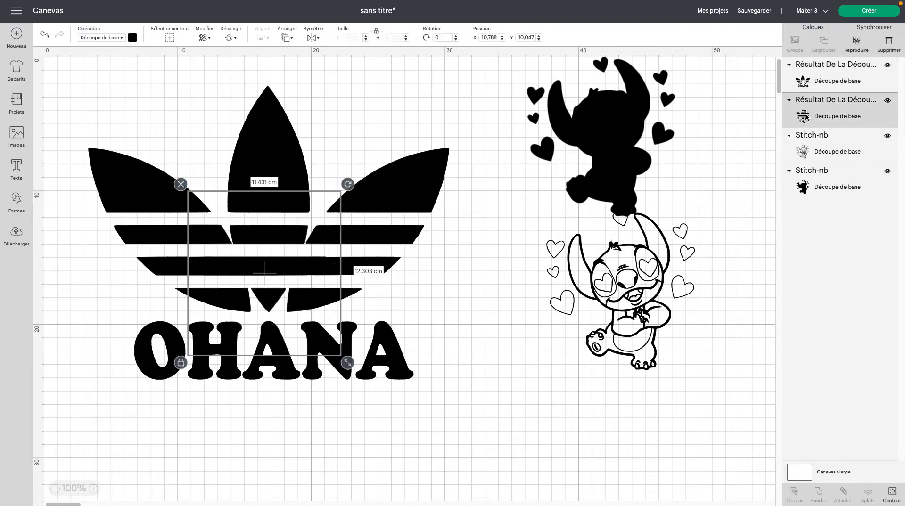
key("Delete")
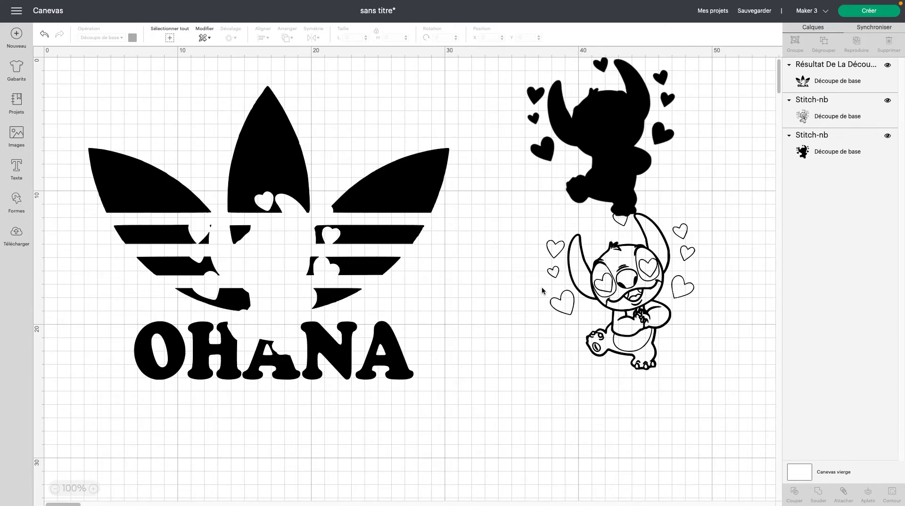
- Fit the line-art Stitch into the logo's cutout at about X 11, Y 10.2 cm
left_click_drag(623, 288, 275, 278)
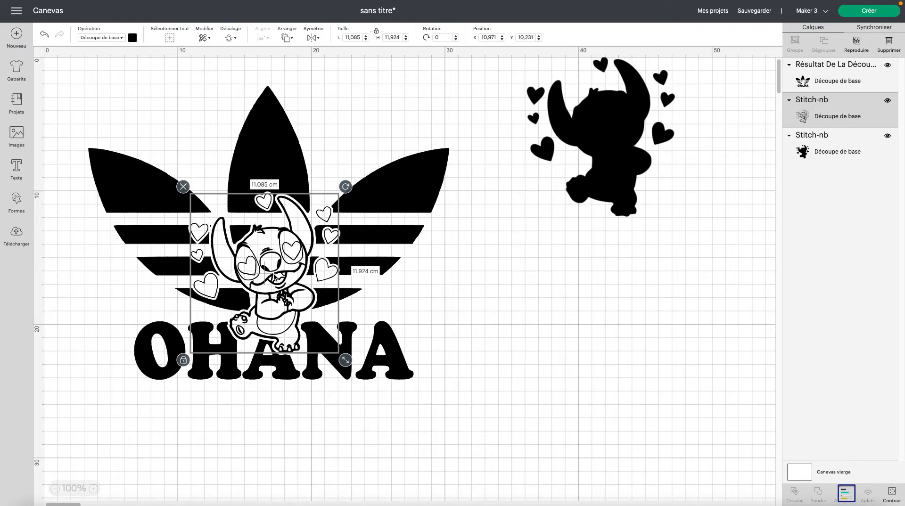
left_click(469, 296)
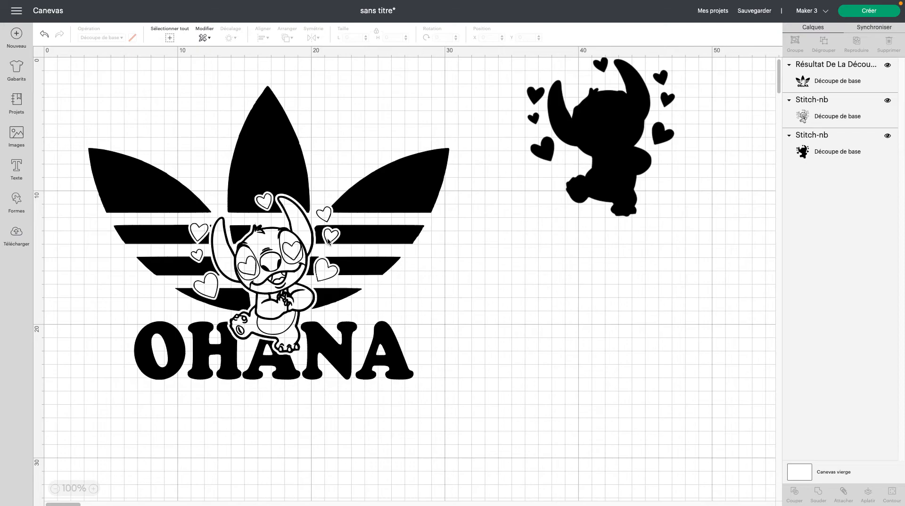
- Pull the line-art Stitch and the cut logo apart, with the logo at about X 5.3, Y 1.2 cm and Stitch beside it
left_click(271, 261)
left_click_drag(268, 273, 401, 273)
left_click_drag(204, 290, 71, 342)
left_click_drag(294, 283, 196, 271)
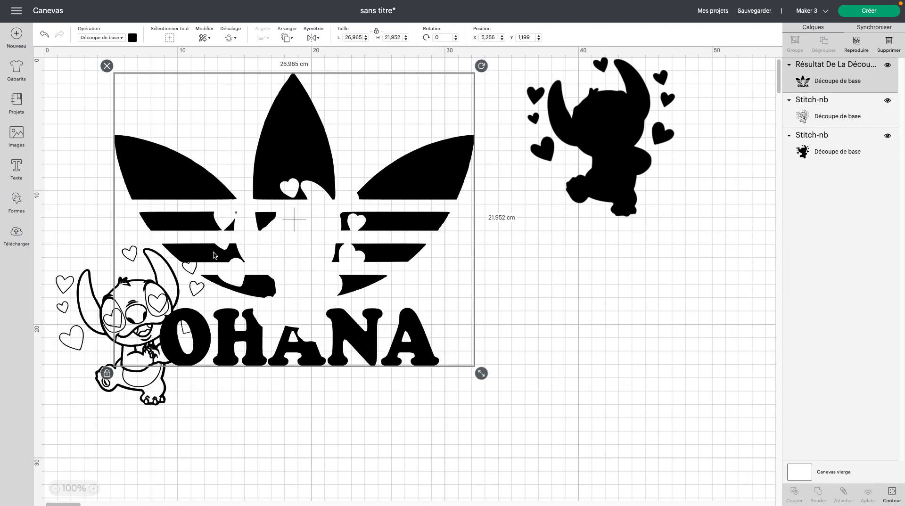
left_click_drag(154, 391, 526, 373)
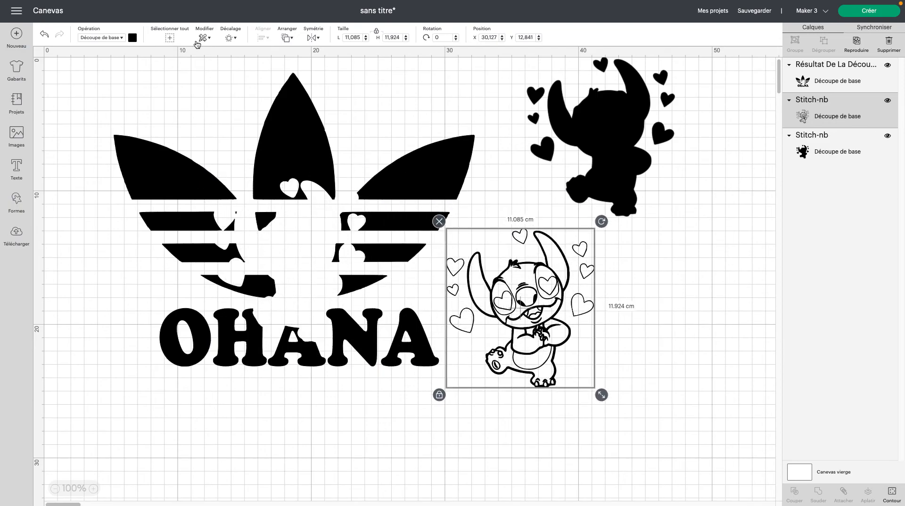
- Put the line-art Stitch back in the logo's cutout at about X 12.9, Y 9.2 cm, and delete the spare solid silhouette
left_click_drag(545, 311, 316, 258)
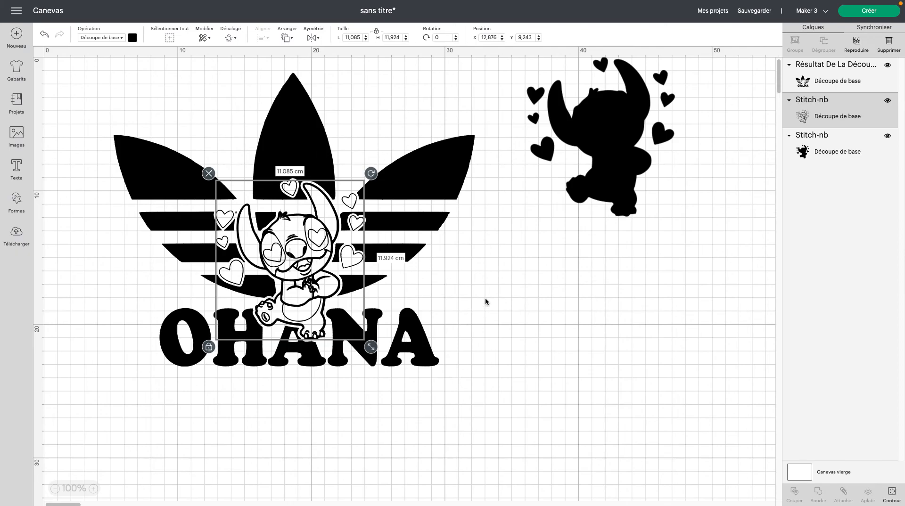
left_click(602, 125)
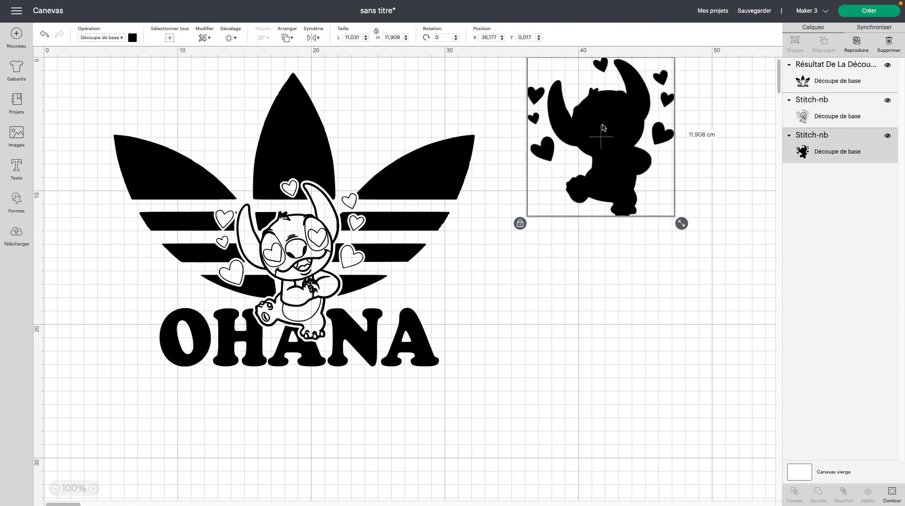
key("Delete")
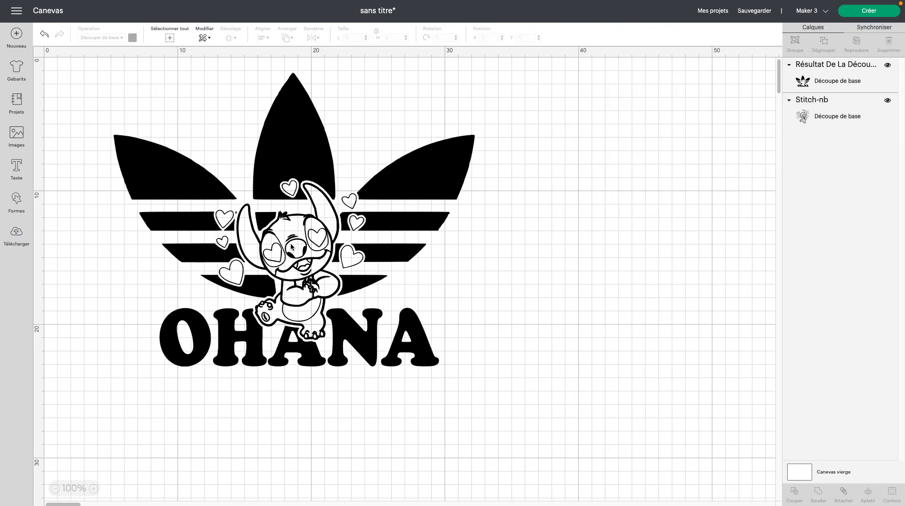